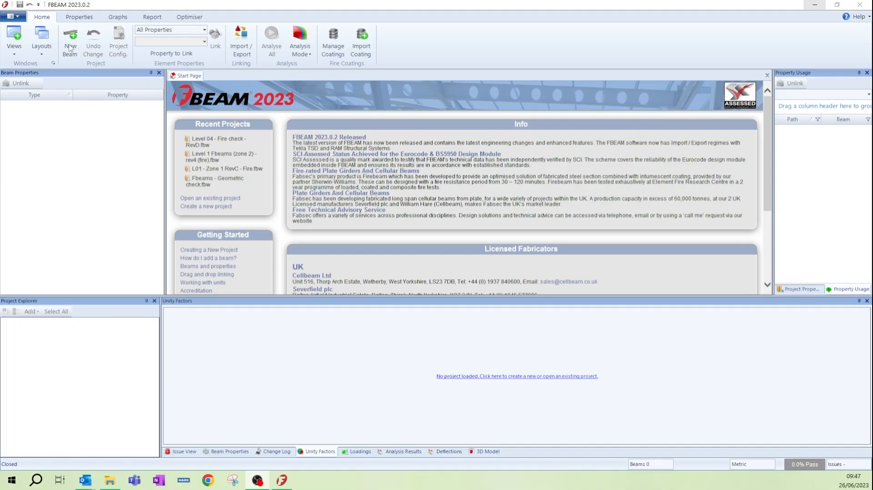
# Step: Create a new project using the Eurocode - UK : 2012 design code and the Metric unit scheme
pyautogui.click(71, 47)
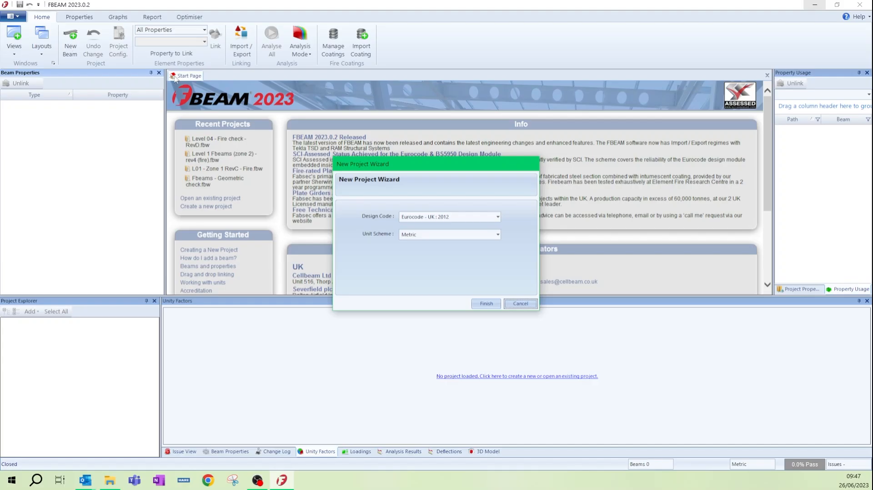
pyautogui.click(498, 219)
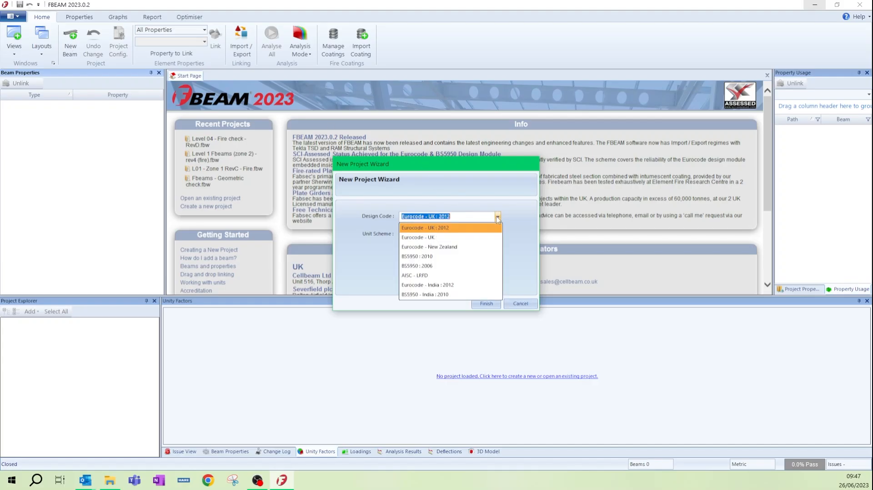
pyautogui.click(498, 219)
pyautogui.click(498, 234)
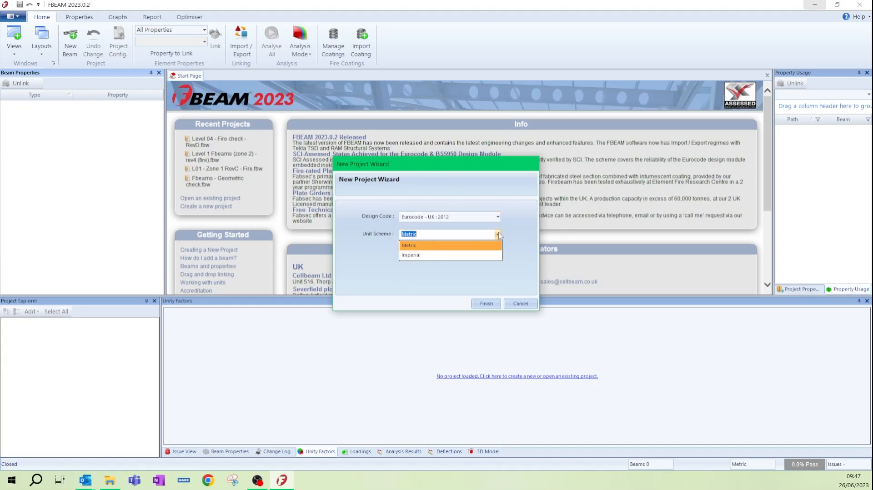
pyautogui.click(499, 235)
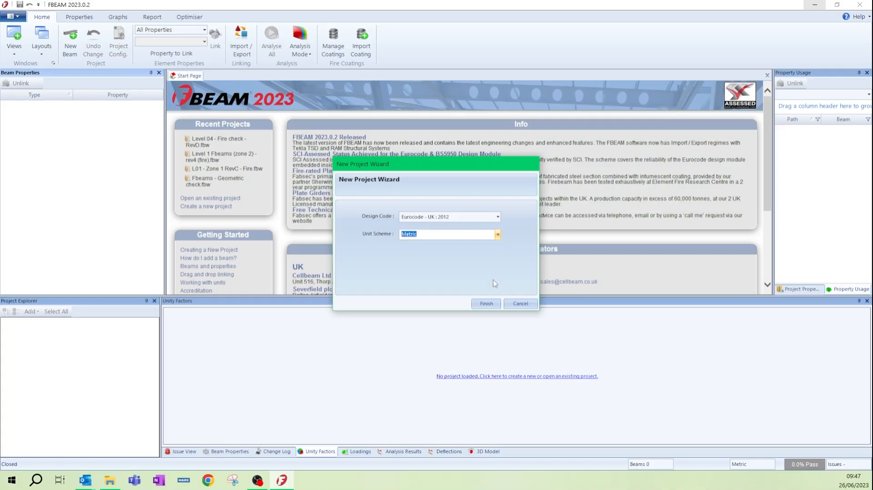
pyautogui.click(490, 306)
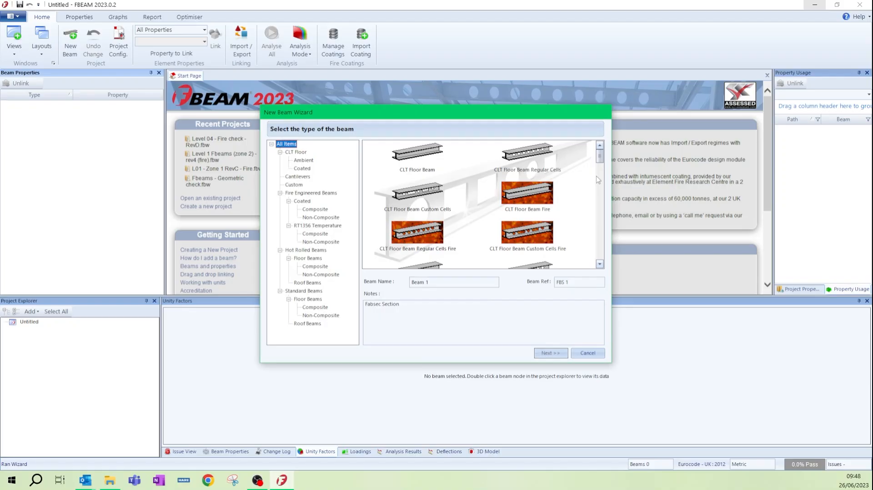
# Step: Choose Composite FireBeam Regular Cells as the type for Beam 1 and continue to its span properties
pyautogui.moveTo(602, 155); pyautogui.dragTo(613, 192)
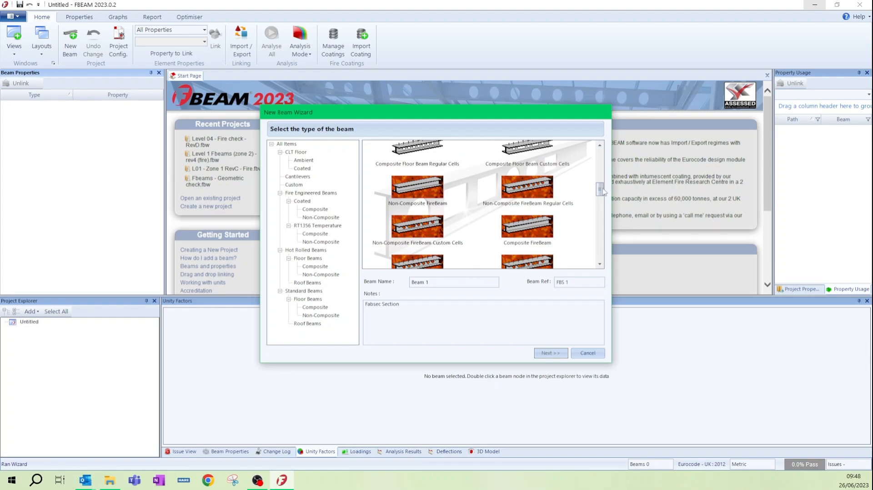
pyautogui.scroll(-3, 498, 208)
pyautogui.click(429, 206)
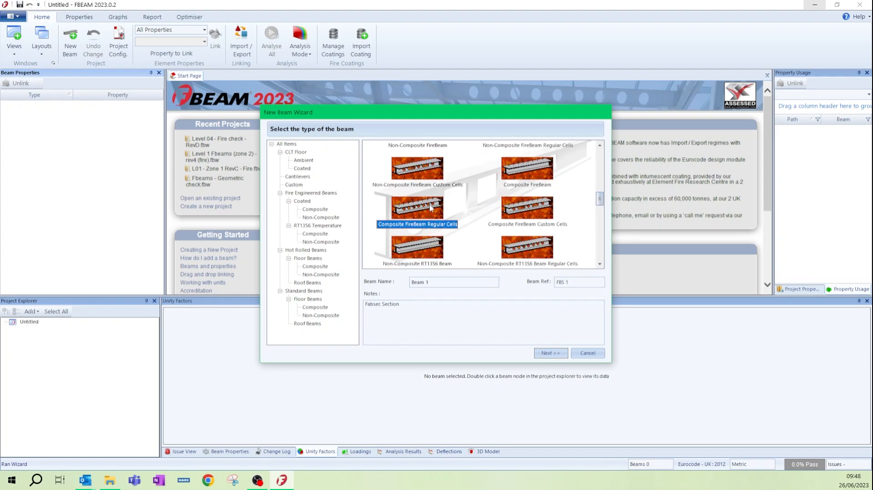
pyautogui.click(546, 355)
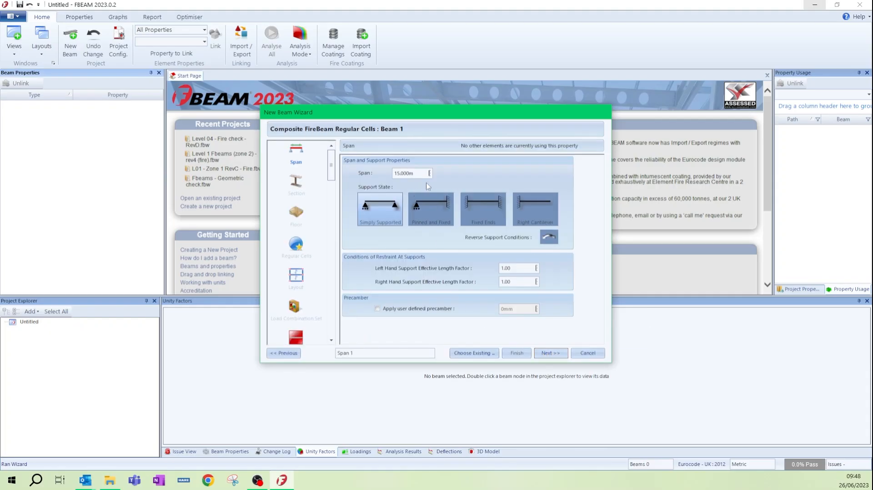
# Step: Set the beam's span to 12 m, keeping simply supported ends, and continue to the section properties
pyautogui.click(424, 173)
pyautogui.write('12')
pyautogui.click(549, 353)
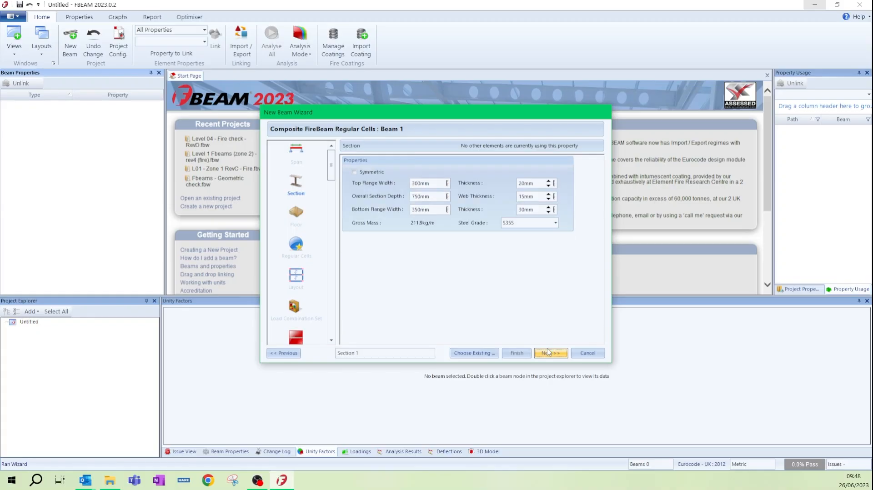
# Step: Make the section symmetric with 250 mm flange widths, 600 mm overall depth and 12 mm web thickness, and continue to the floor properties
pyautogui.click(355, 172)
pyautogui.doubleClick(418, 181)
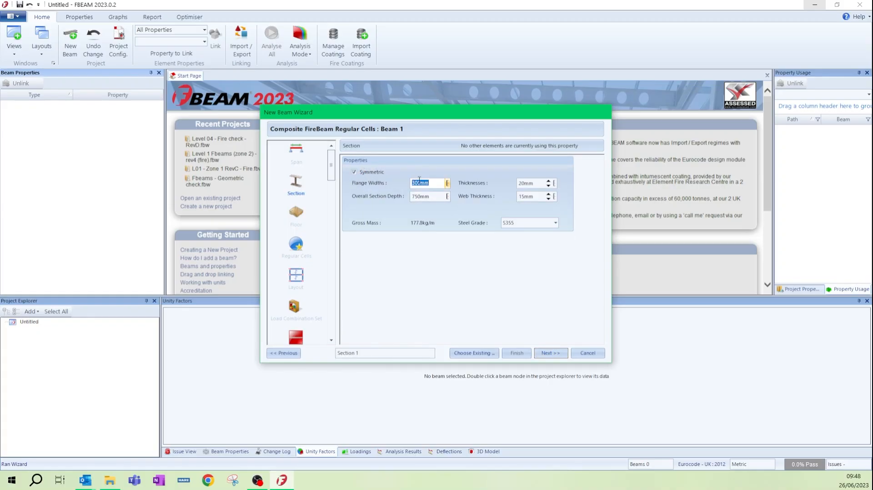
pyautogui.write('250')
pyautogui.doubleClick(421, 197)
pyautogui.write('600')
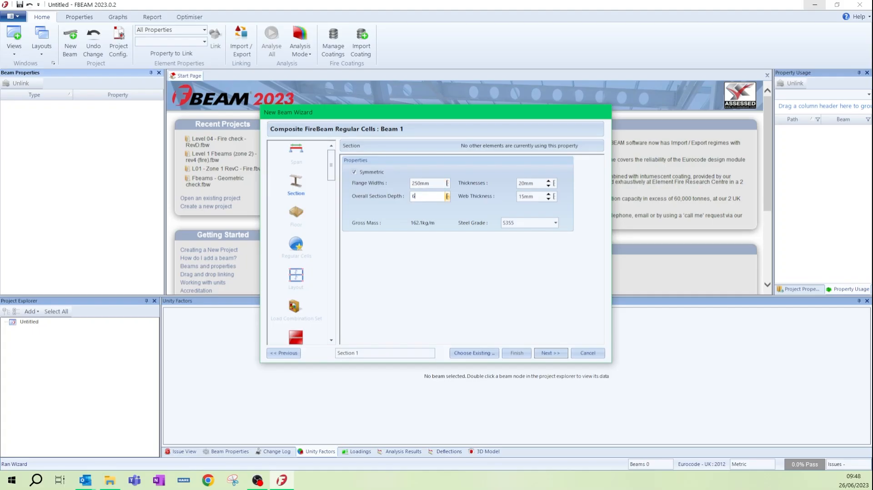
pyautogui.doubleClick(537, 197)
pyautogui.write('12')
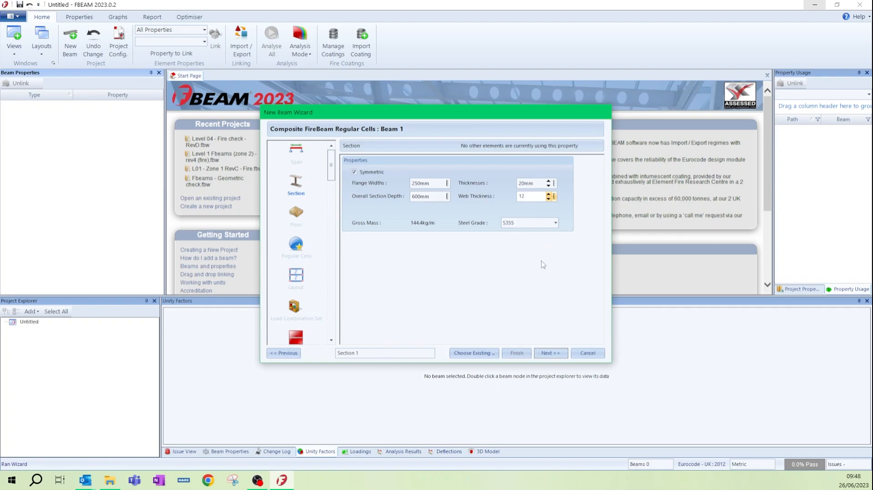
pyautogui.click(552, 356)
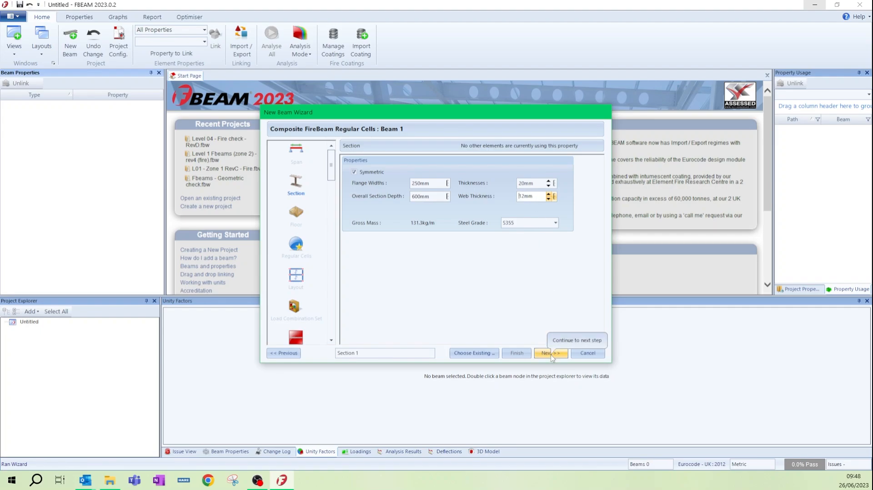
pyautogui.click(551, 355)
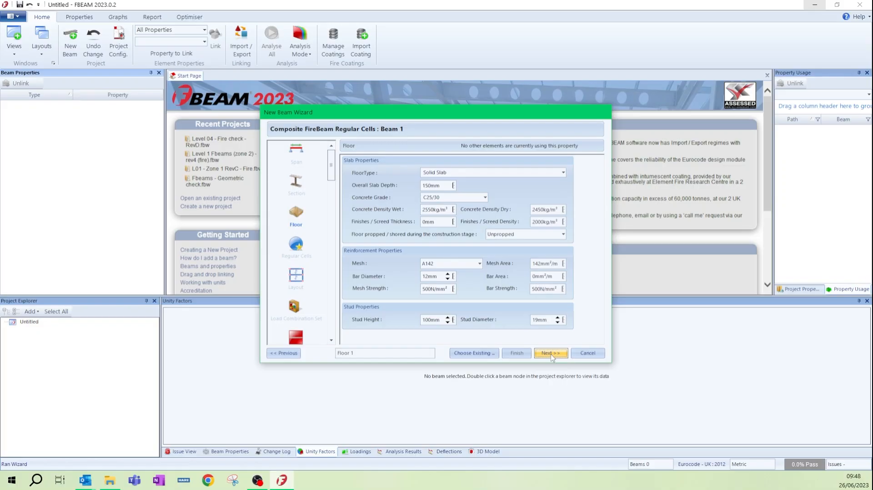
# Step: Set the floor type to the Tata Comflor 51+ 1.20mm S350 metal deck and continue to the regular cells
pyautogui.click(565, 173)
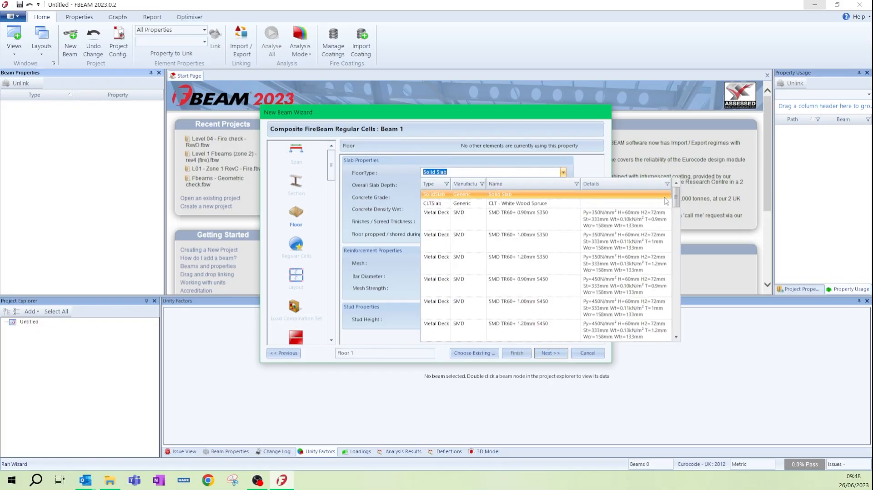
pyautogui.moveTo(676, 199); pyautogui.dragTo(681, 257)
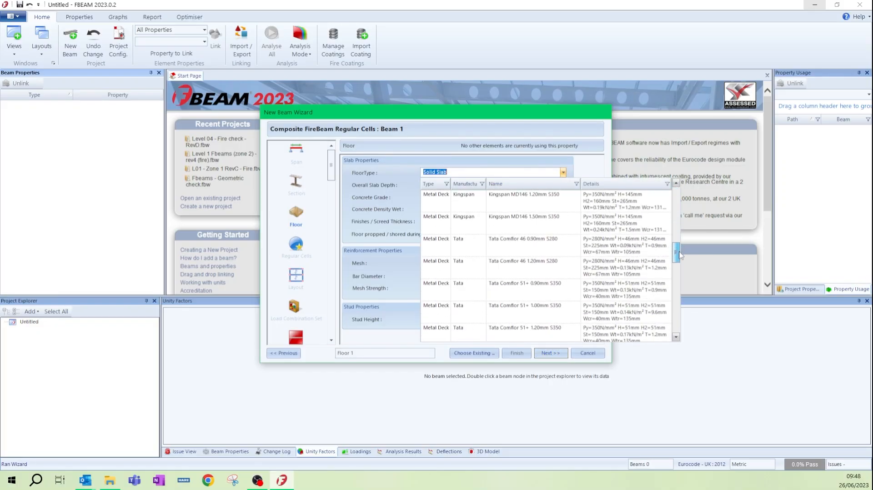
pyautogui.click(550, 331)
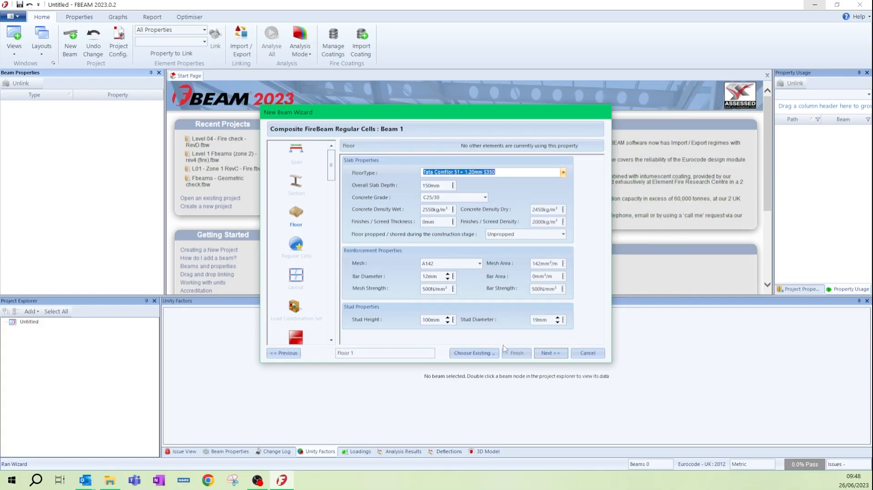
pyautogui.click(546, 354)
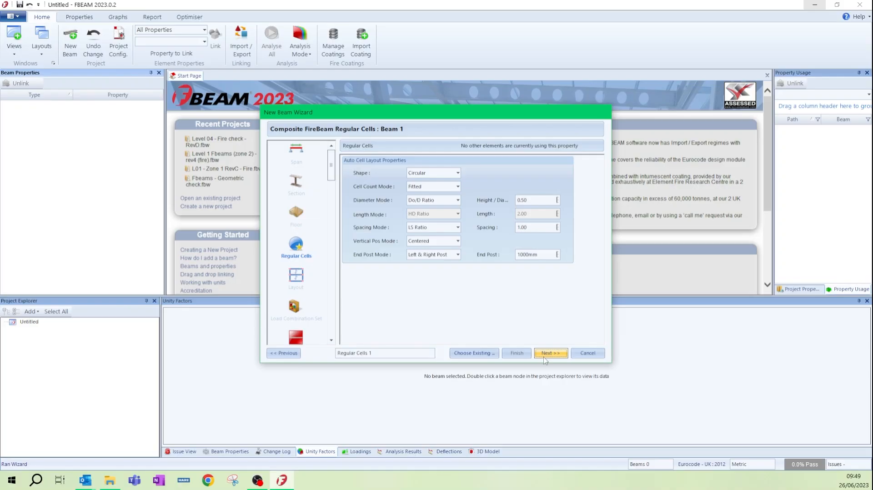
# Step: Accept the default circular cell settings, layout, load combinations and surface loads for the beam
pyautogui.click(545, 358)
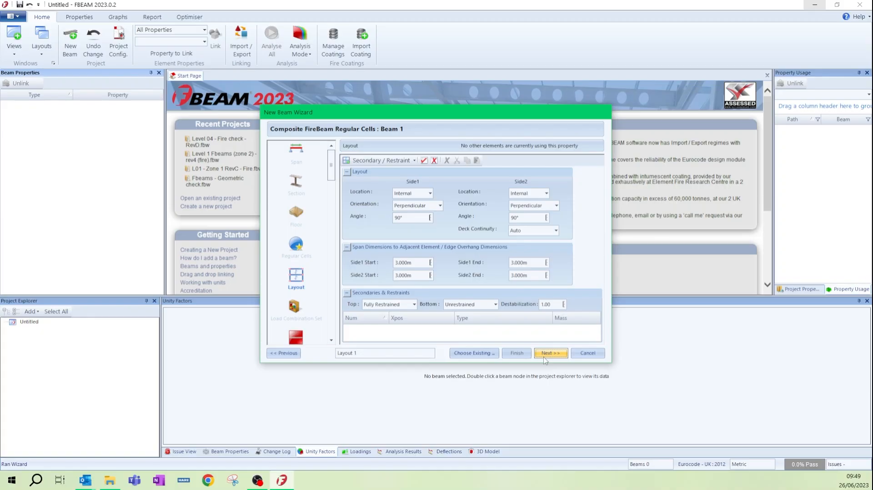
pyautogui.click(551, 354)
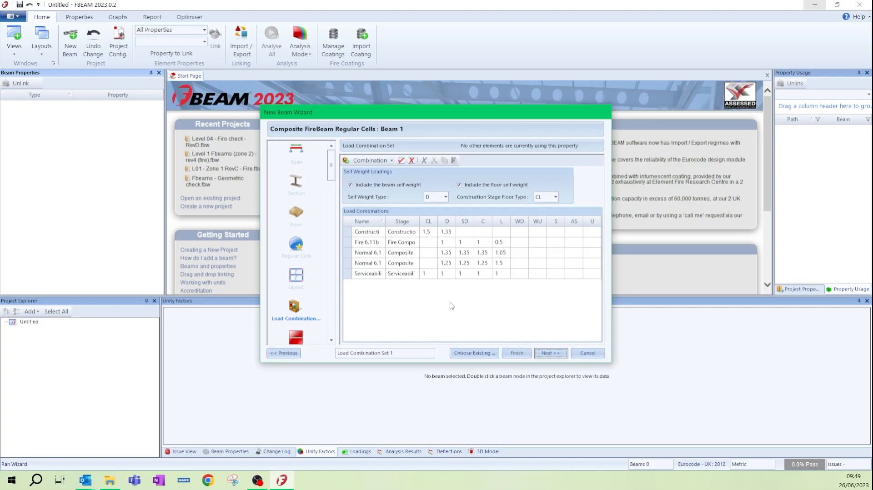
pyautogui.click(551, 354)
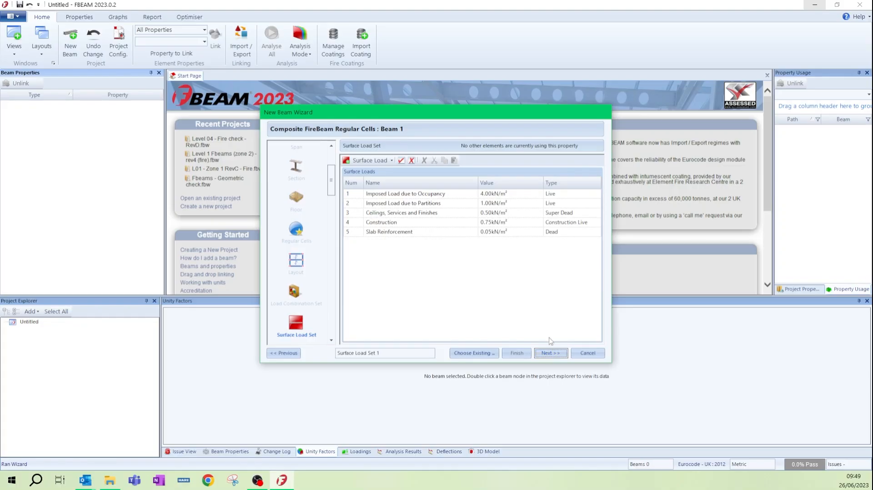
pyautogui.click(506, 194)
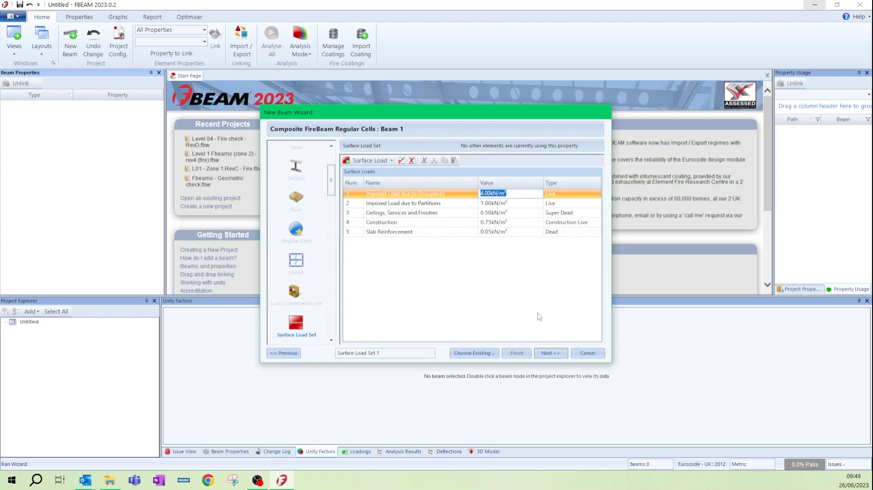
pyautogui.click(551, 353)
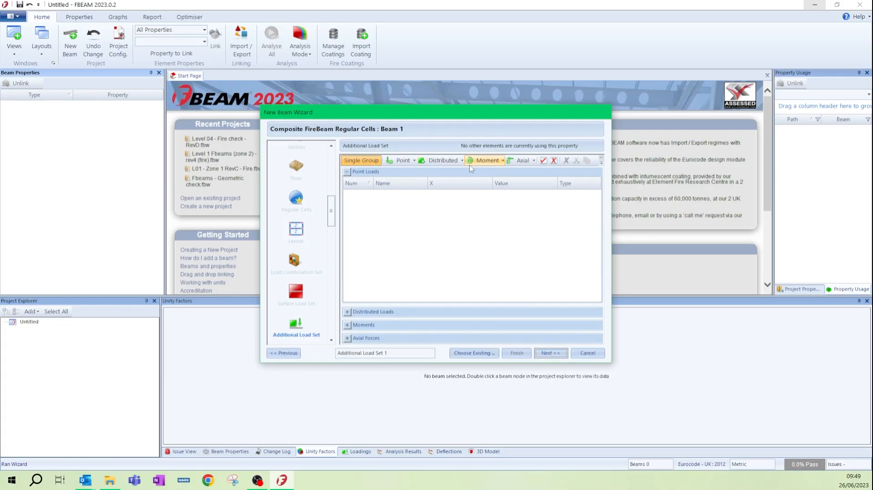
# Step: Leave the beam without an additional load set, and accept the default stud layout and analysis settings
pyautogui.click(484, 354)
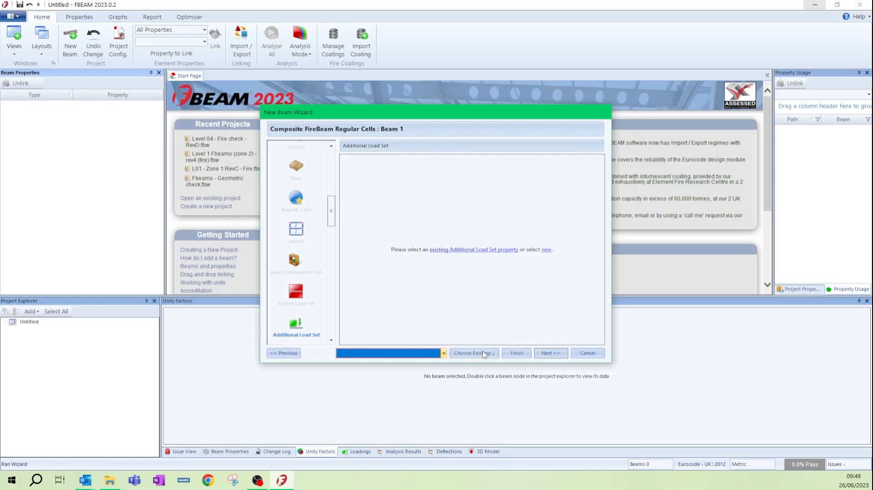
pyautogui.click(548, 353)
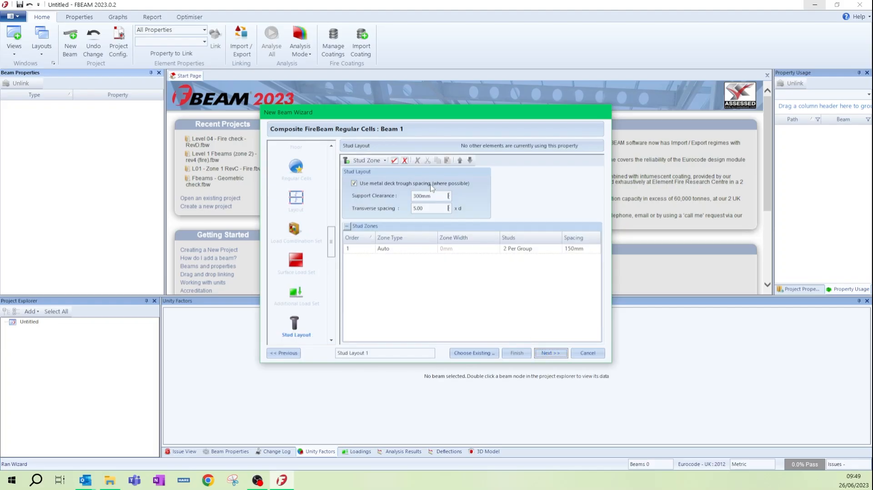
pyautogui.click(552, 354)
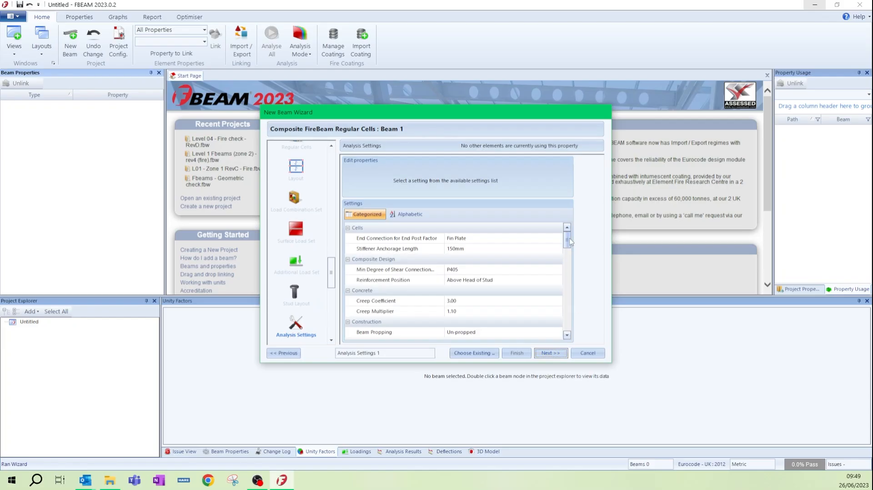
pyautogui.moveTo(569, 242); pyautogui.dragTo(570, 311)
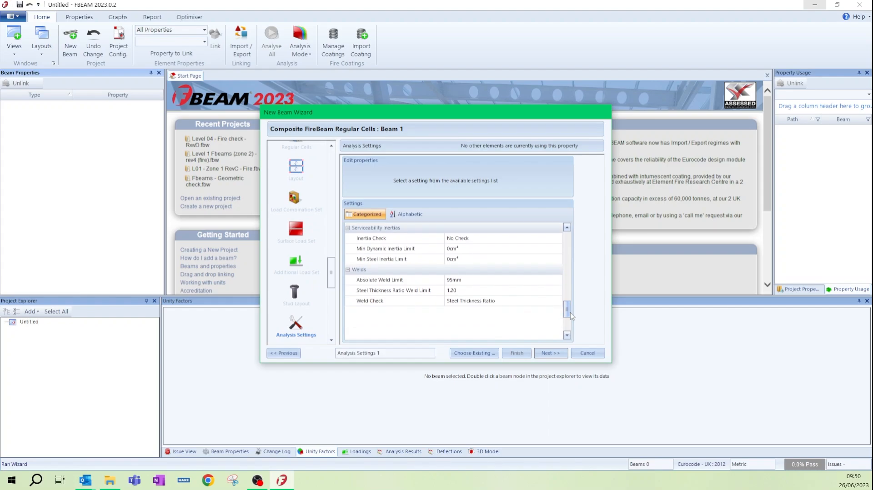
pyautogui.click(557, 353)
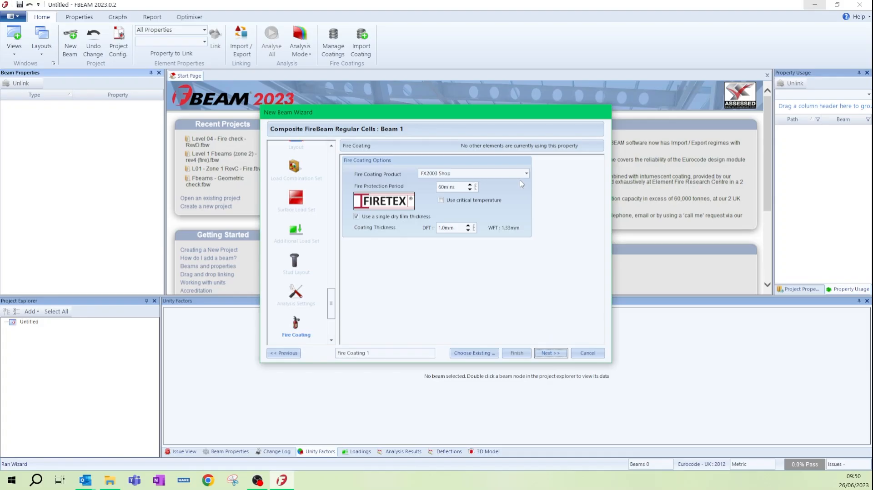
# Step: Set the fire protection period to 90 mins for the FX2003 Shop coating and finish creating the beam
pyautogui.doubleClick(449, 186)
pyautogui.write('90')
pyautogui.click(542, 353)
pyautogui.click(550, 353)
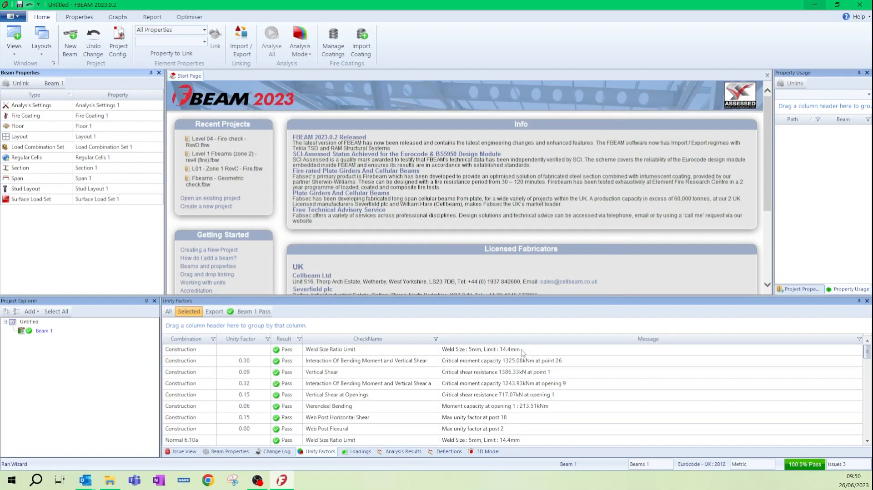
# Step: Sort the design checks by descending unity factor and examine the Fire 6.11b tee buckling check
pyautogui.click(263, 341)
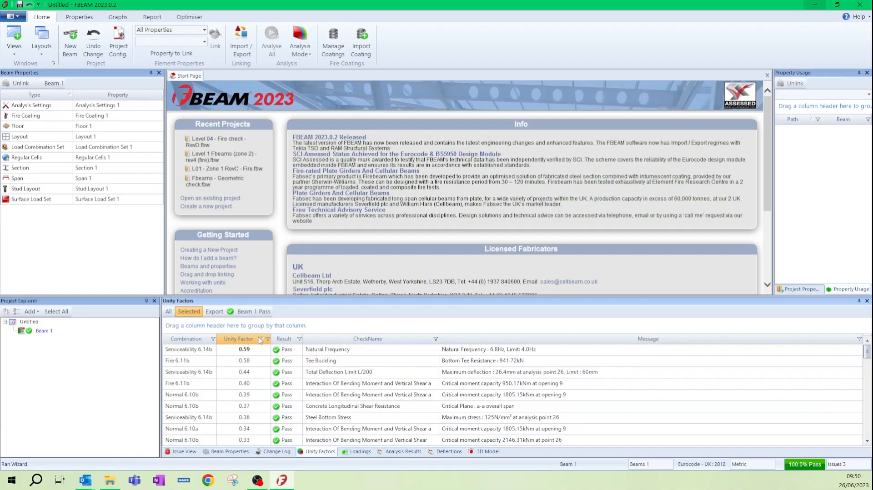
pyautogui.click(260, 361)
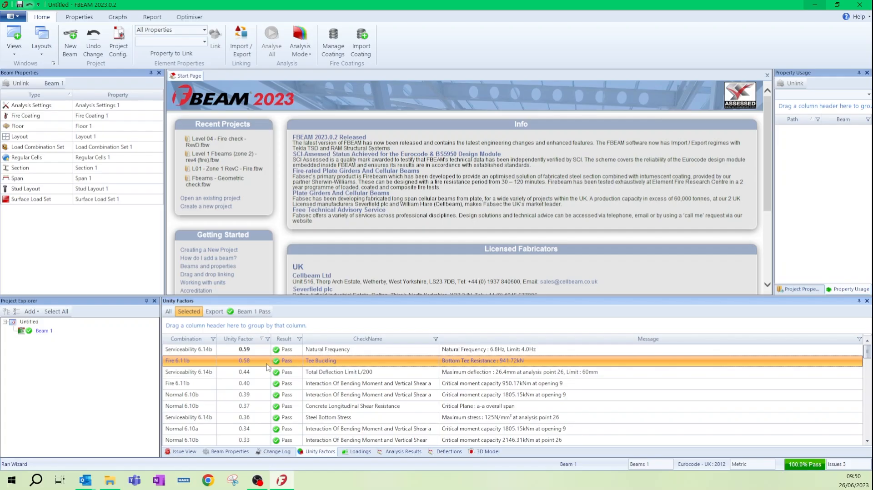
# Step: Optimise Beam 1's fire coating with the Fire Designer, using the existing paint product and full thickness range, and apply the result
pyautogui.doubleClick(45, 331)
pyautogui.rightClick(45, 331)
pyautogui.moveTo(96, 269)
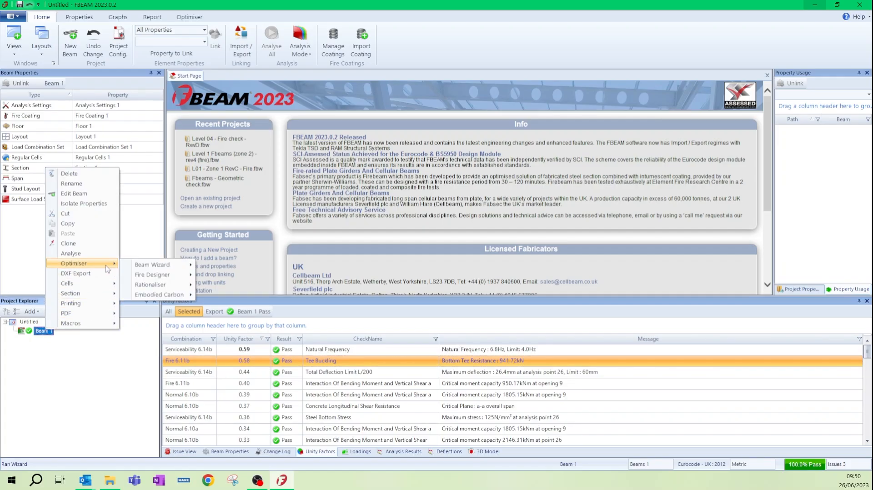
pyautogui.moveTo(149, 277)
pyautogui.click(227, 288)
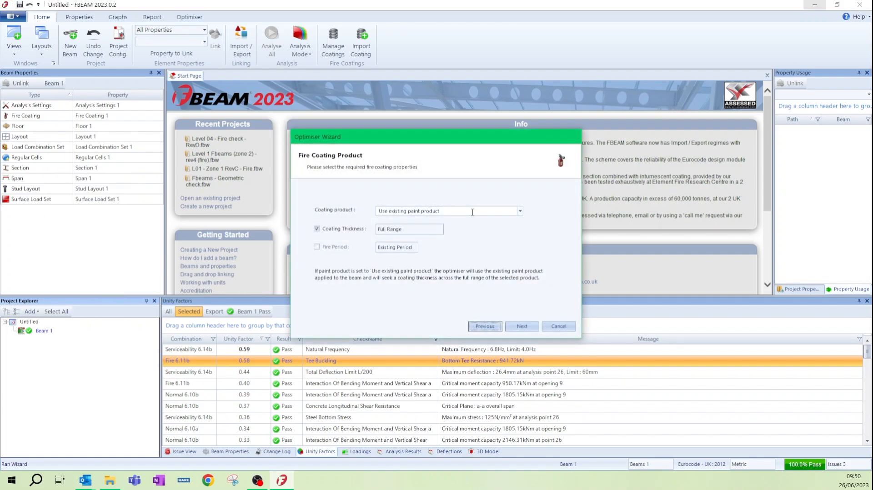
pyautogui.click(526, 326)
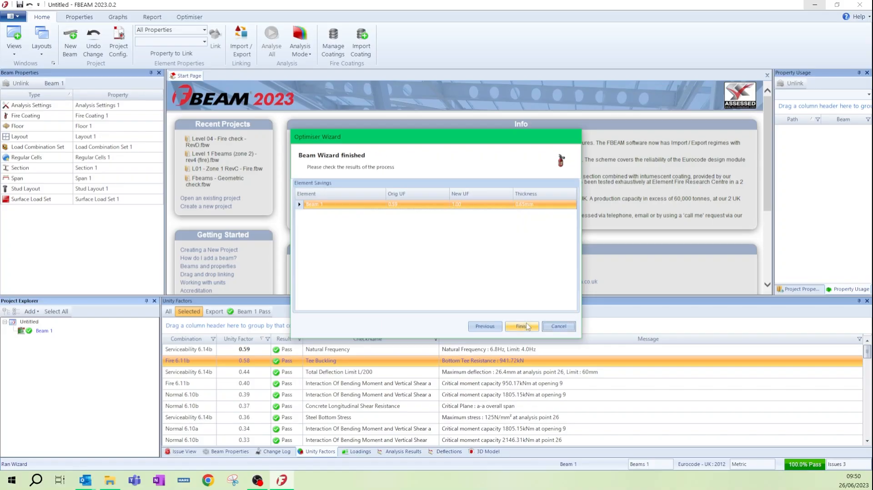
pyautogui.click(527, 327)
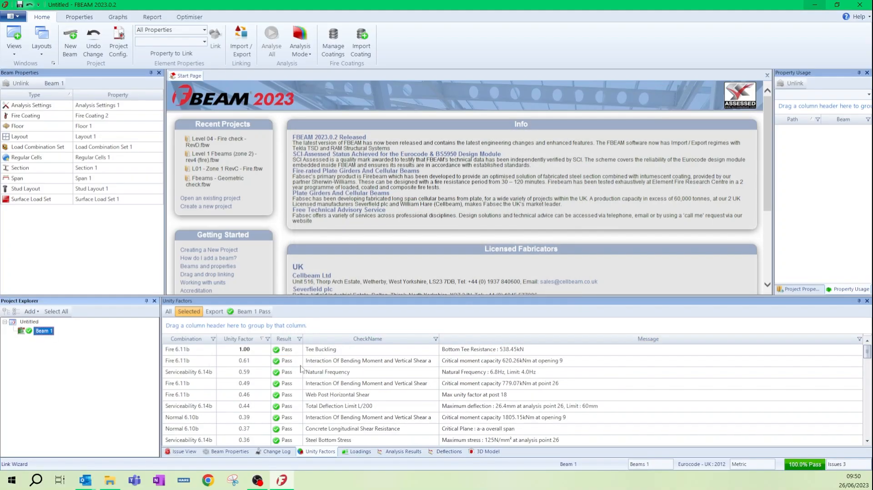
# Step: Re-sort the optimised beam's design checks by descending unity factor and examine the governing Fire 6.11b tee buckling check
pyautogui.click(253, 341)
pyautogui.click(252, 341)
pyautogui.click(252, 351)
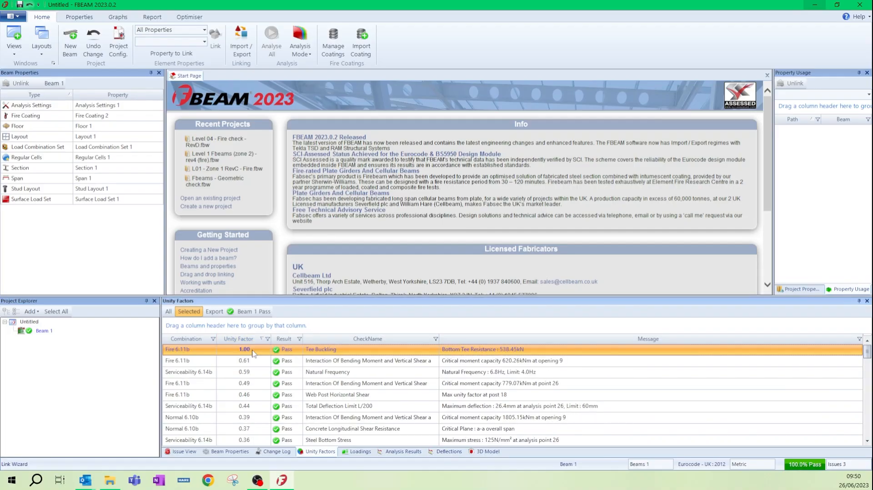
# Step: View the analysis results for the Normal 6.10b stage and read the bending moment at midspan
pyautogui.click(395, 452)
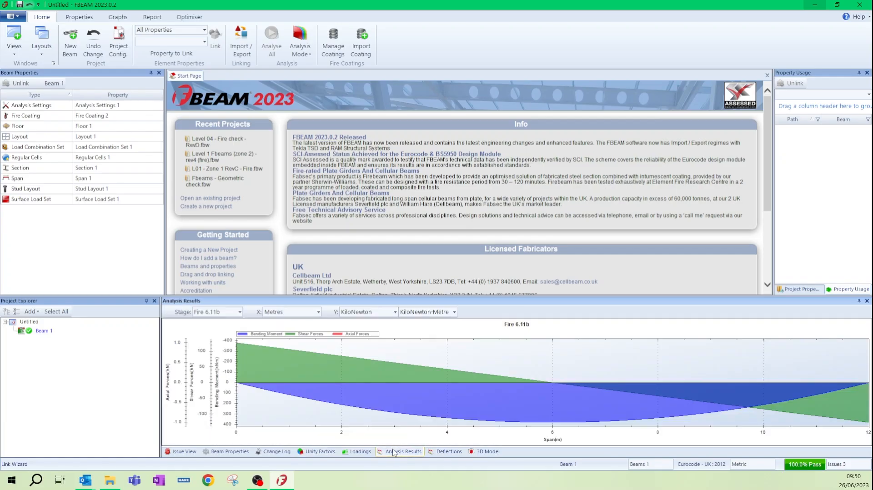
pyautogui.click(240, 312)
pyautogui.click(214, 342)
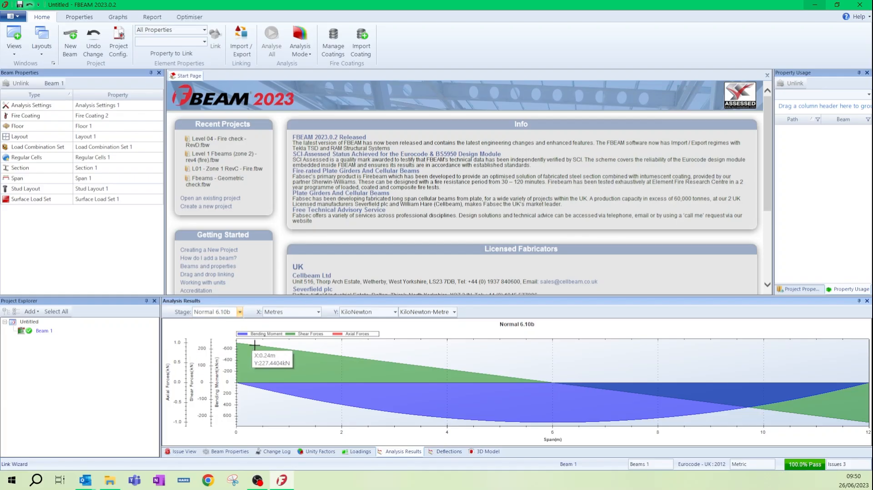
pyautogui.moveTo(553, 421)
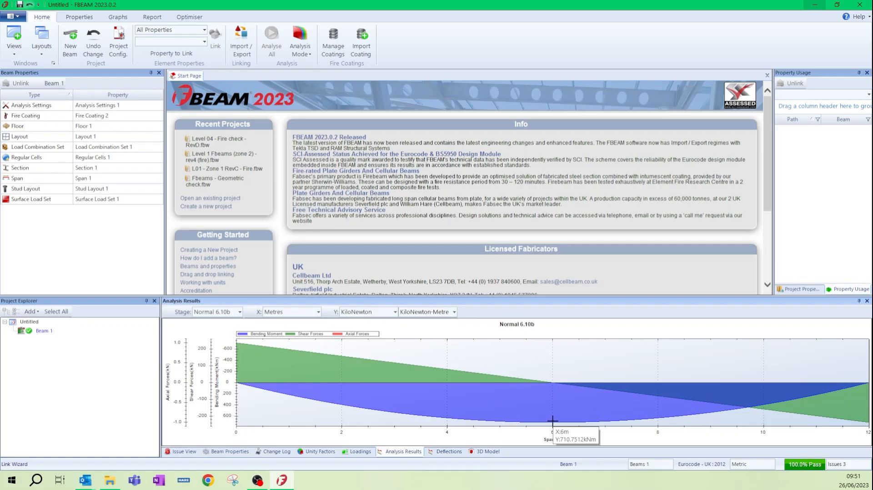
# Step: Inspect the beam's openings in the 3D model's elevation view, and open its Fire Coating 2 property
pyautogui.click(485, 452)
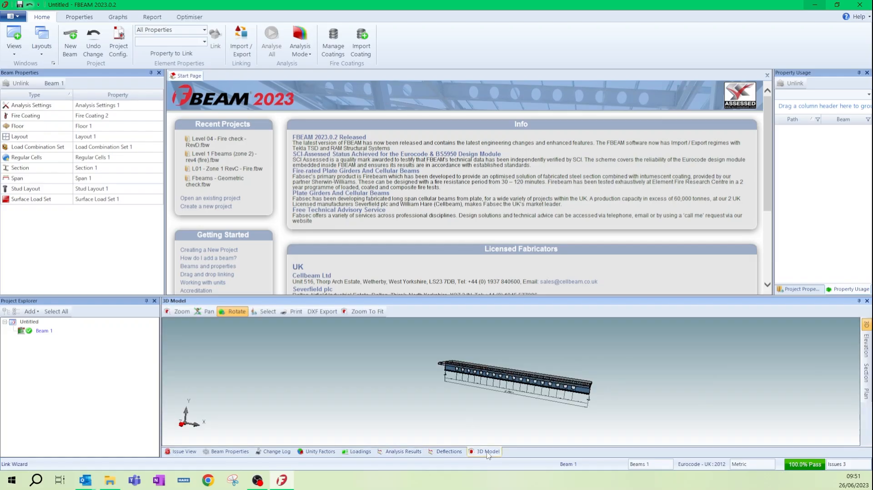
pyautogui.click(867, 346)
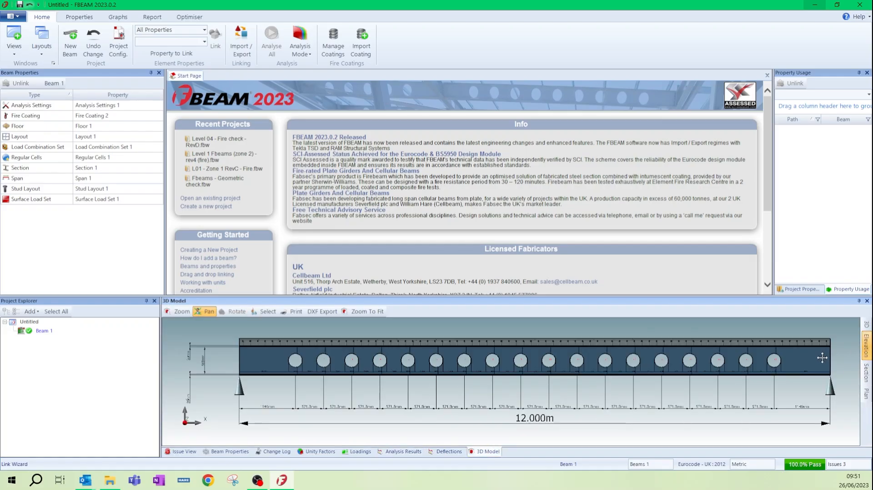
pyautogui.scroll(2, 499, 362)
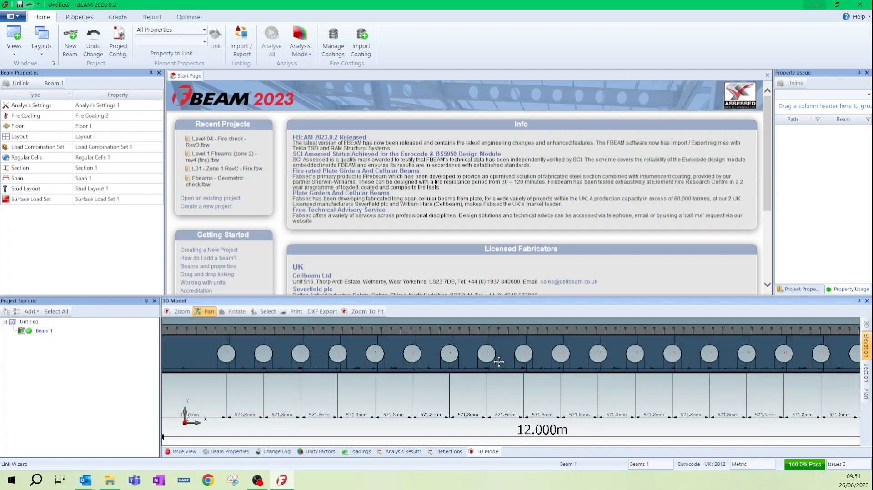
pyautogui.scroll(-2, 499, 362)
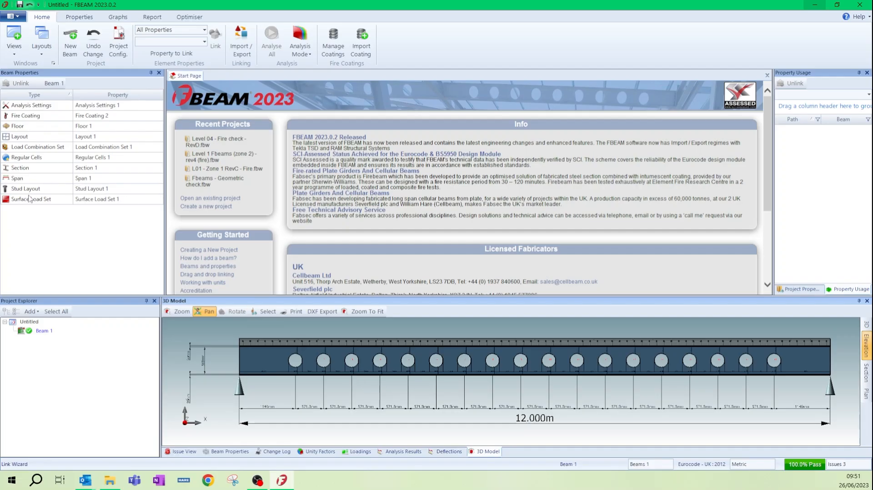
pyautogui.doubleClick(25, 116)
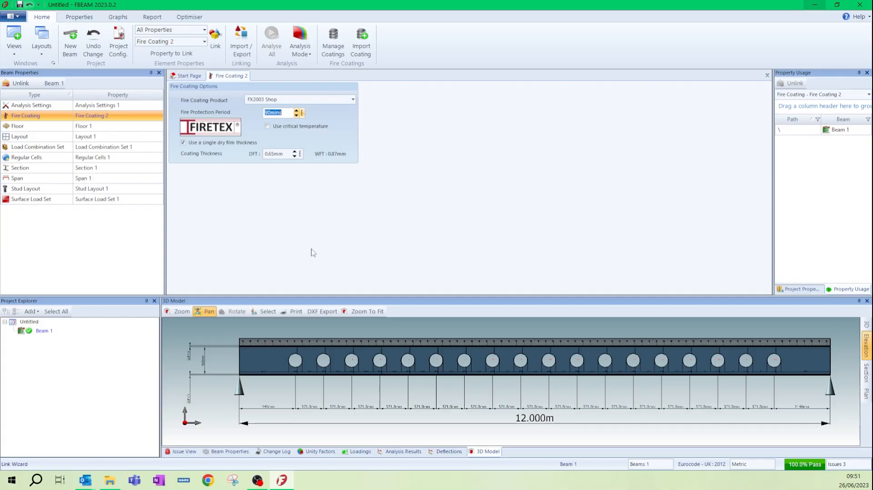
# Step: Preview the Project Schedule report for all elements, review Beam 1's entry and close the preview
pyautogui.click(151, 16)
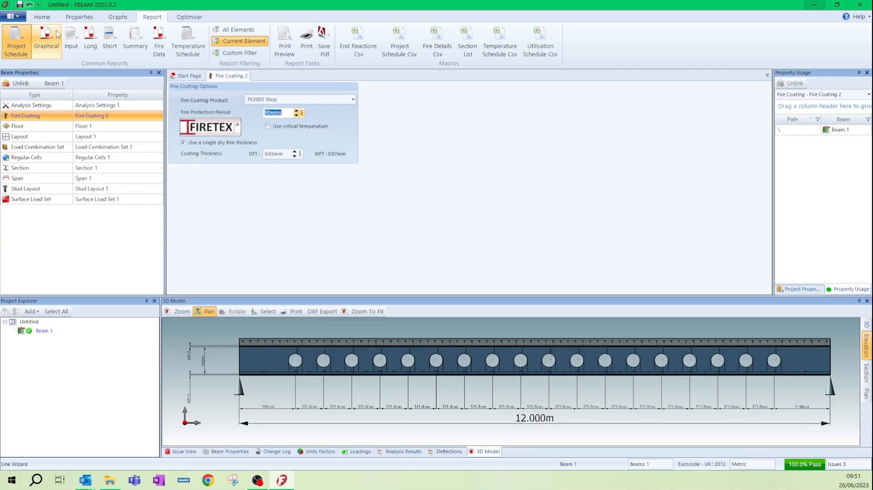
pyautogui.click(26, 42)
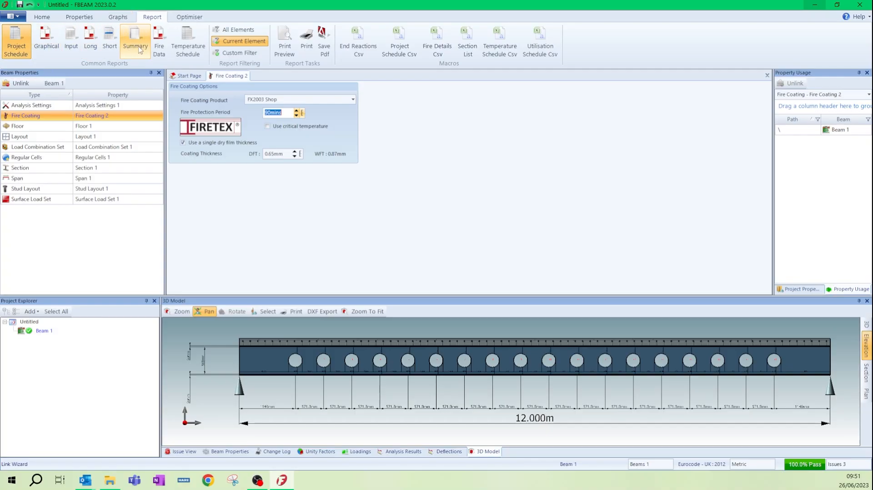
pyautogui.click(280, 48)
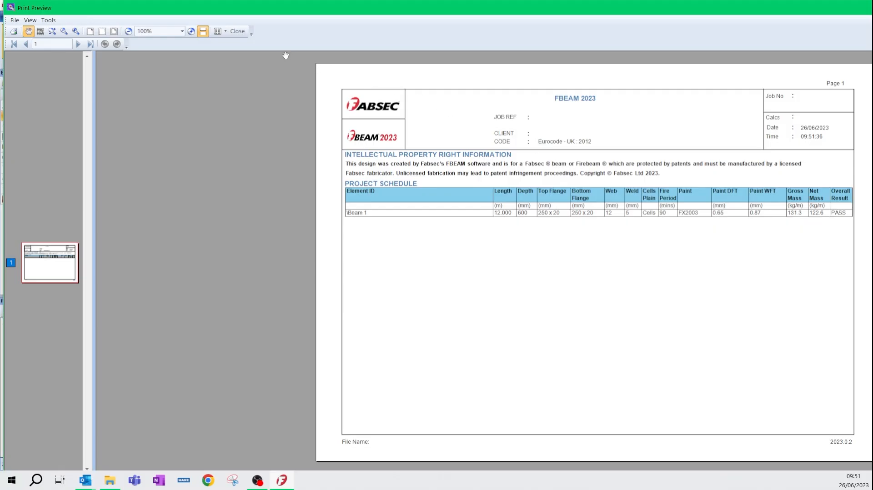
pyautogui.click(238, 31)
pyautogui.click(237, 30)
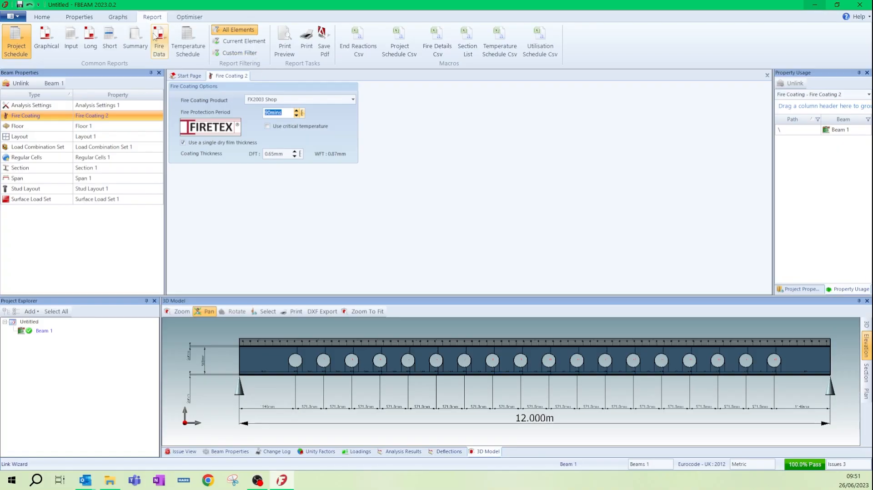
# Step: Preview the Long report for all elements and review its design criteria, beam specification, critical deflections and embodied carbon summary
pyautogui.click(94, 41)
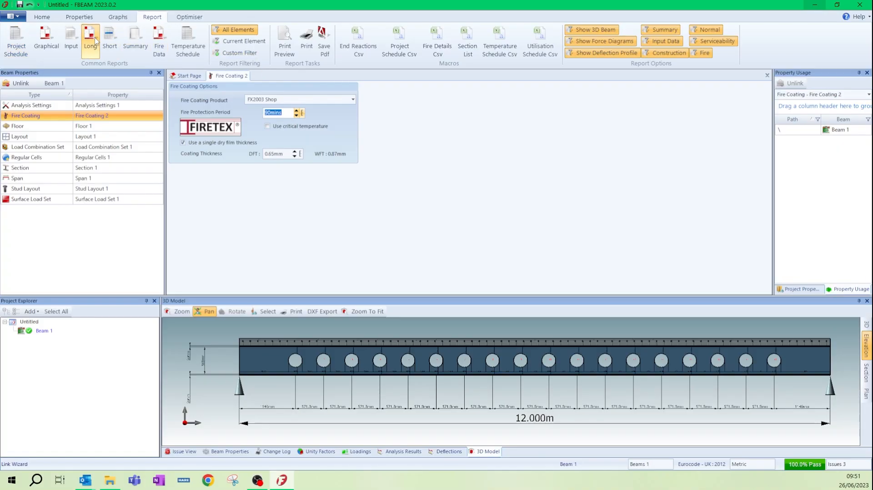
pyautogui.click(286, 45)
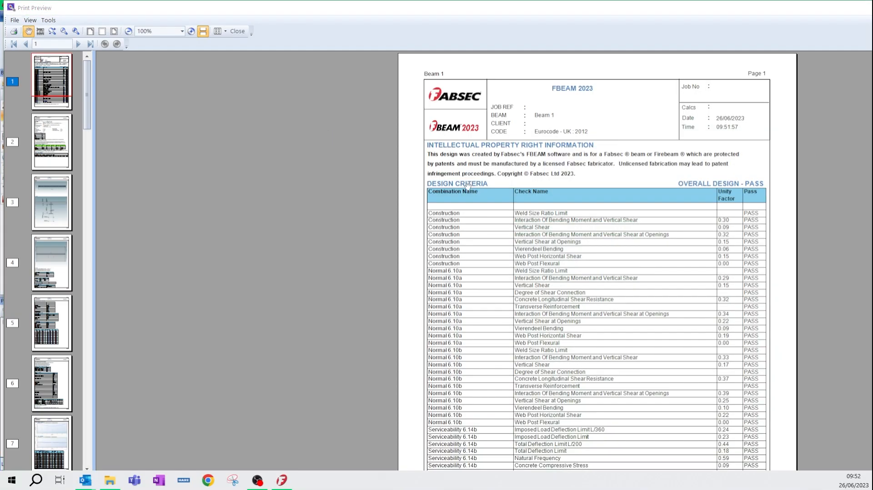
pyautogui.scroll(-3, 491, 200)
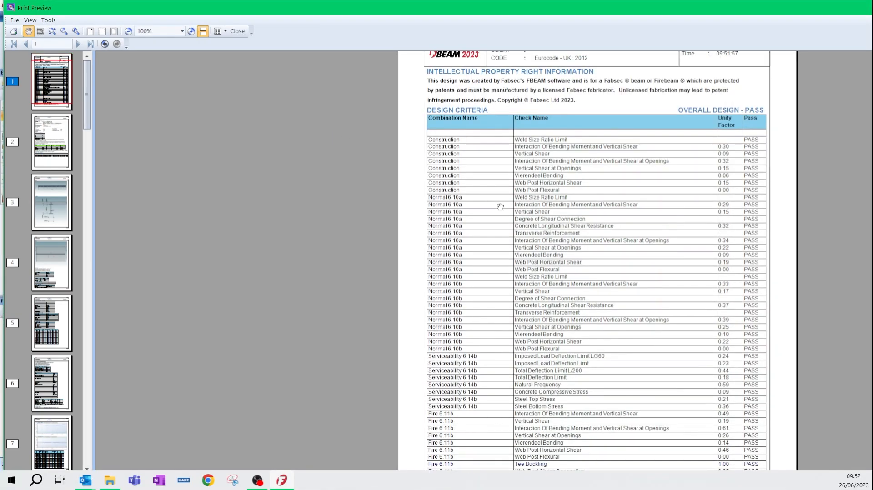
pyautogui.scroll(-3, 500, 207)
pyautogui.scroll(-3, 500, 208)
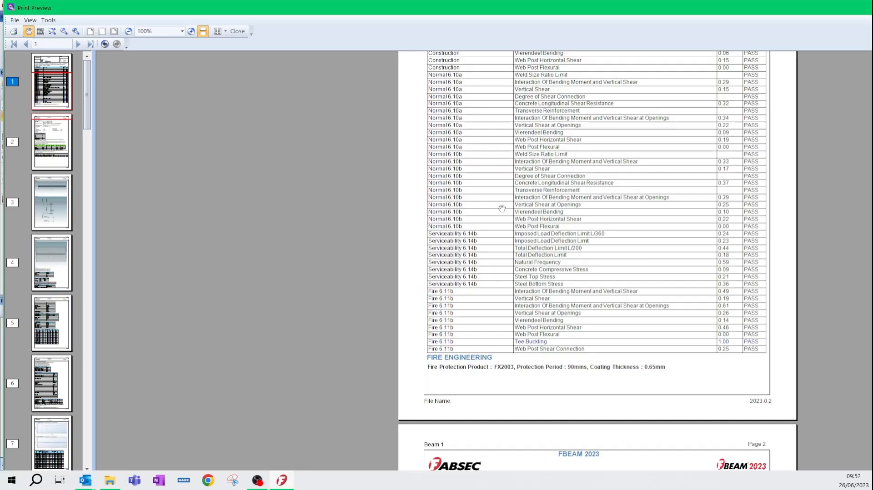
pyautogui.scroll(-12, 504, 220)
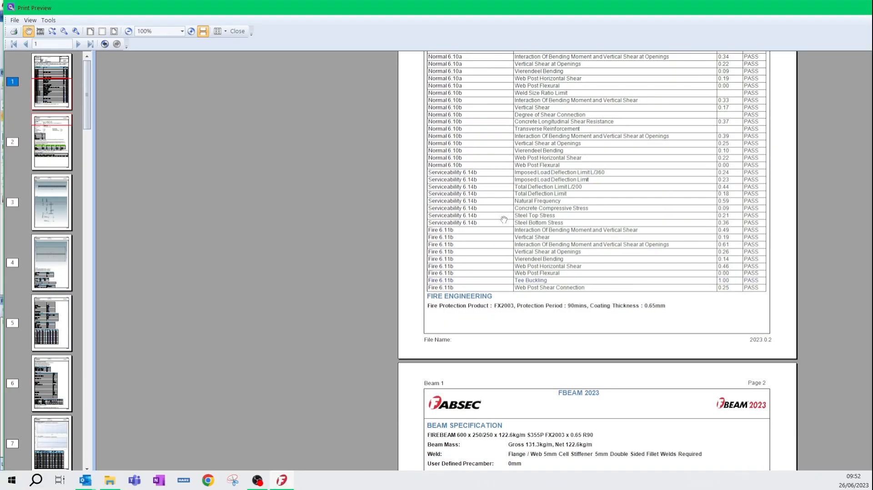
pyautogui.scroll(-6, 505, 220)
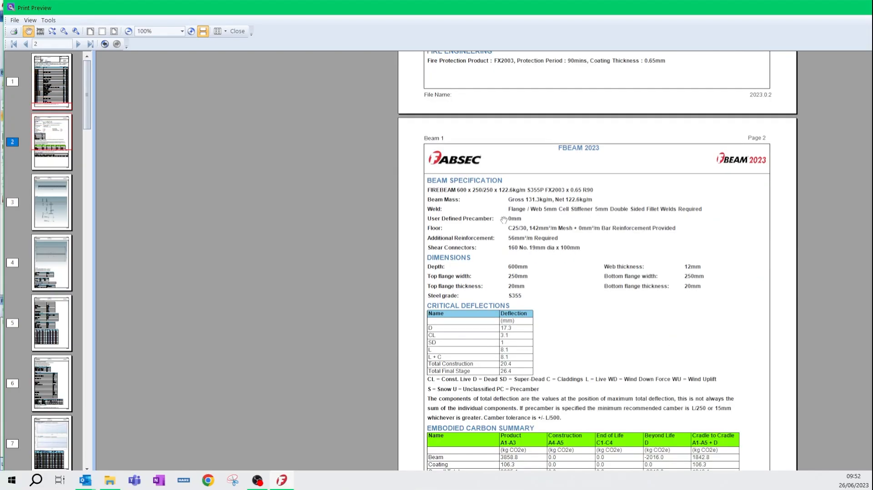
pyautogui.scroll(-3, 504, 220)
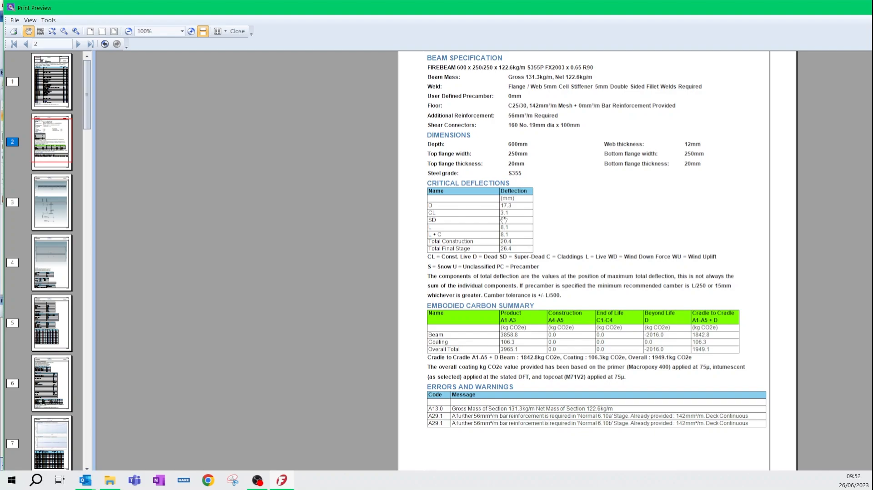
# Step: Review the Long report's input data, from the beam and section drawings to the web openings, loads and load combinations
pyautogui.scroll(-18, 504, 220)
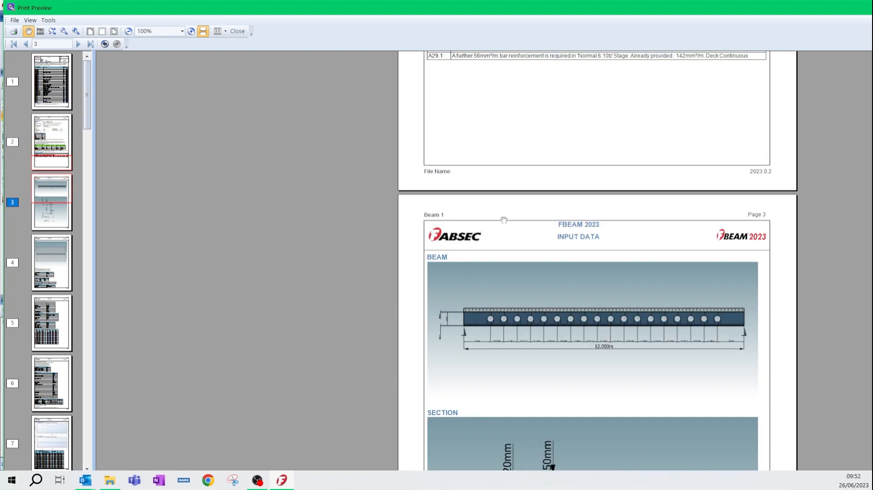
pyautogui.scroll(-15, 504, 220)
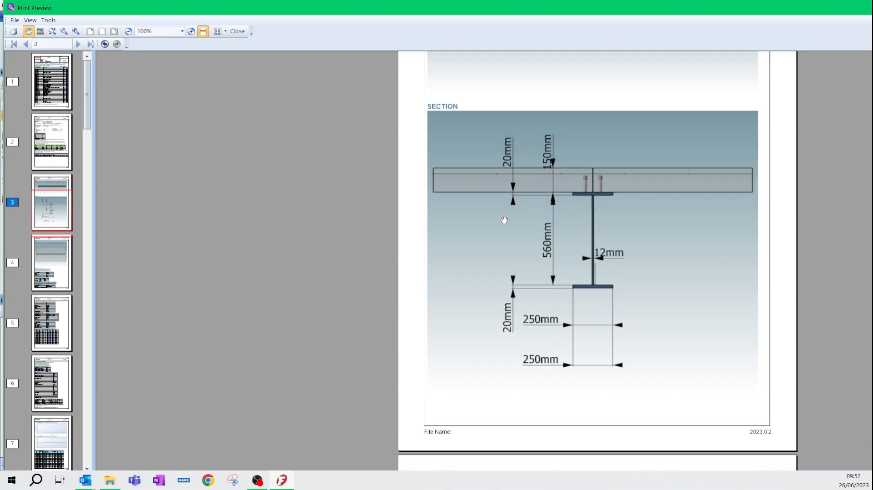
pyautogui.scroll(-20, 504, 220)
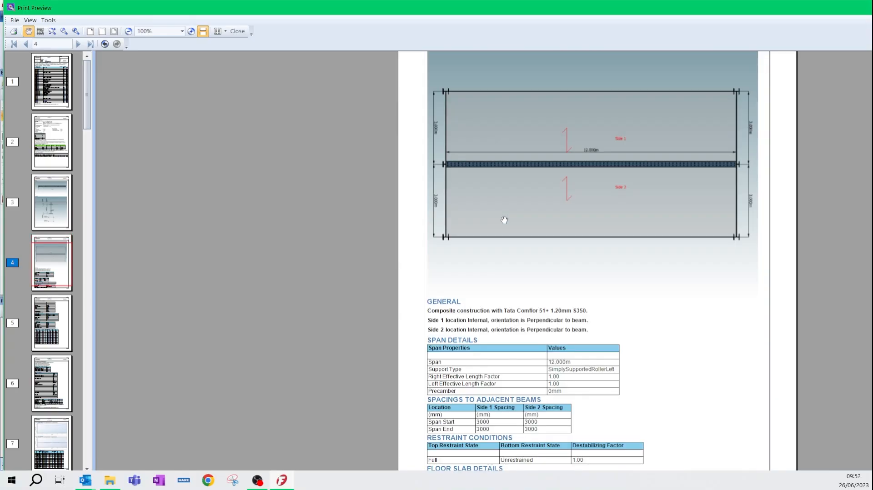
pyautogui.scroll(-20, 504, 220)
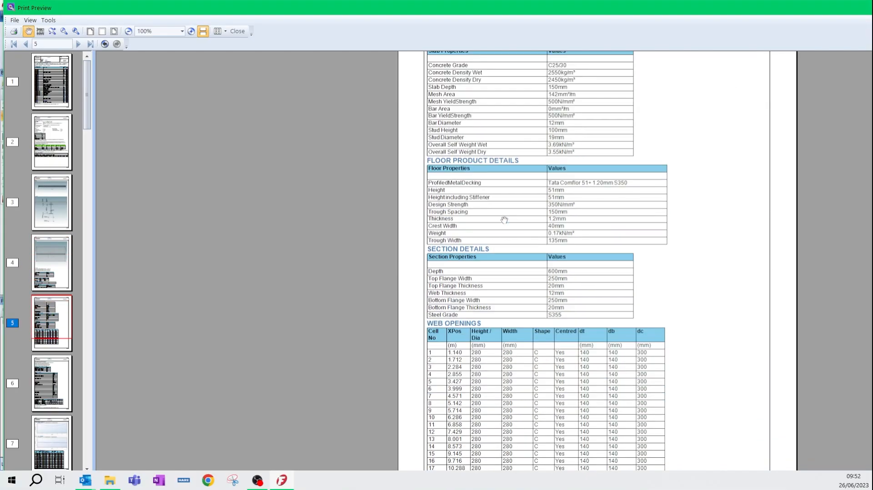
pyautogui.scroll(-18, 504, 220)
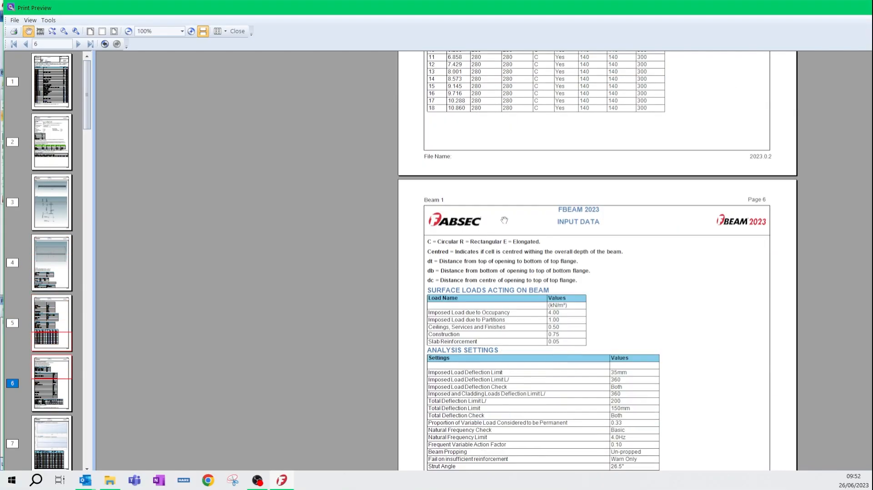
pyautogui.scroll(-20, 504, 219)
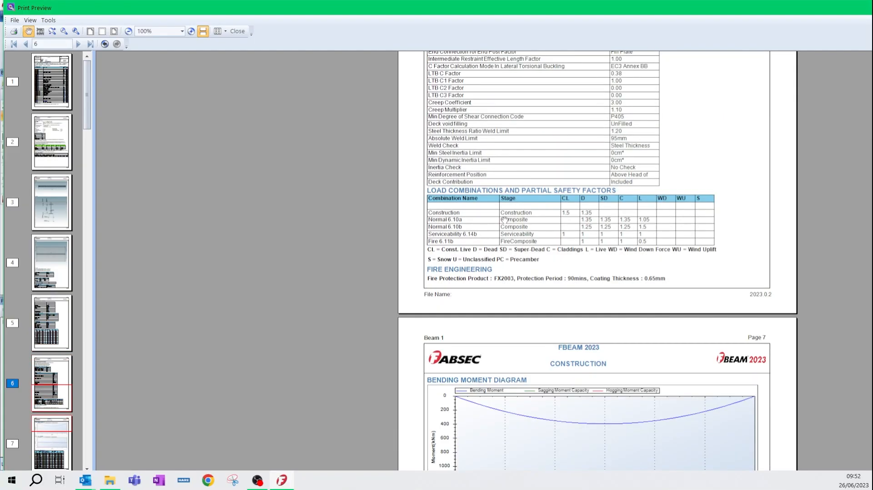
# Step: Review the construction-stage moment and shear diagrams, applied forces and section inertias in the Long report, and close the preview
pyautogui.scroll(-12, 505, 220)
pyautogui.scroll(-15, 505, 220)
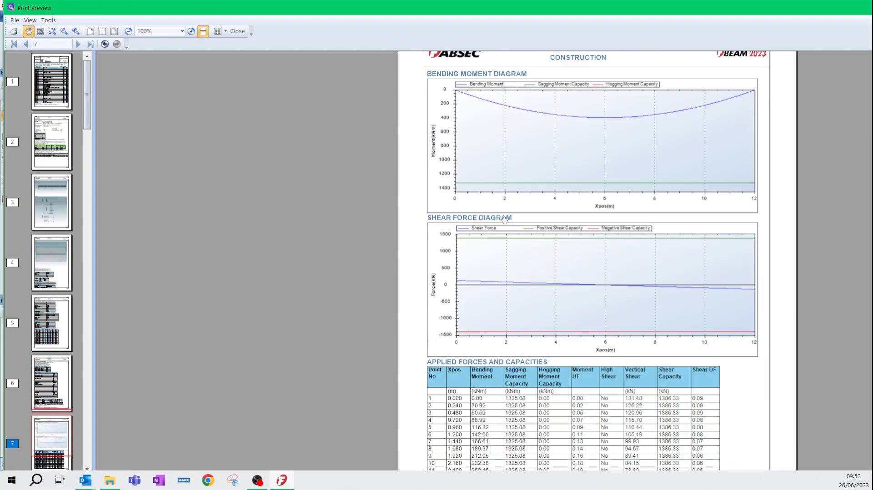
pyautogui.scroll(-3, 504, 219)
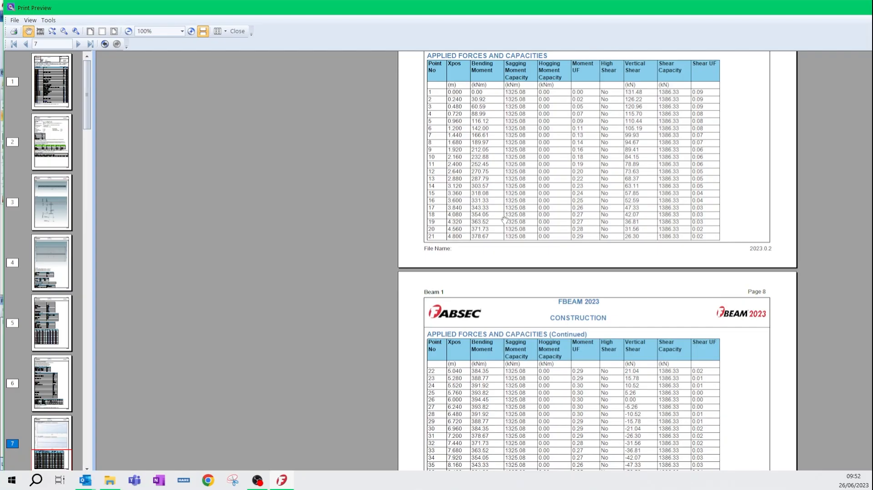
pyautogui.scroll(-3, 505, 220)
pyautogui.scroll(-12, 505, 220)
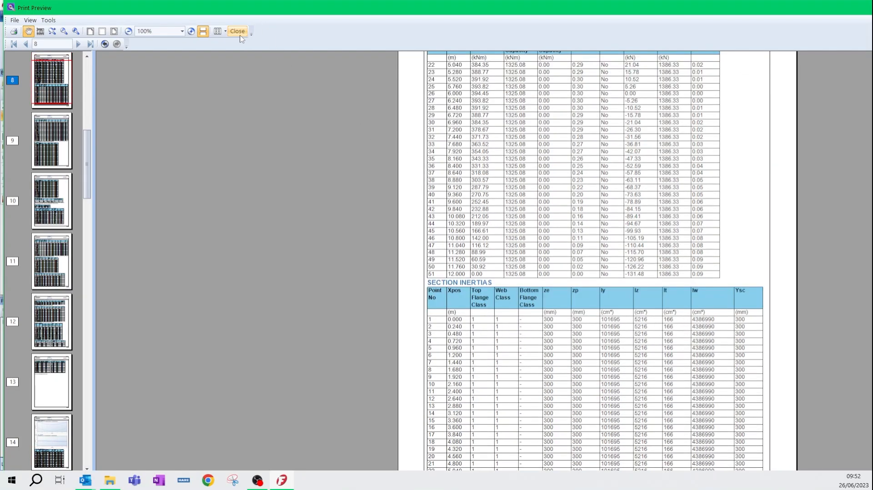
pyautogui.click(238, 31)
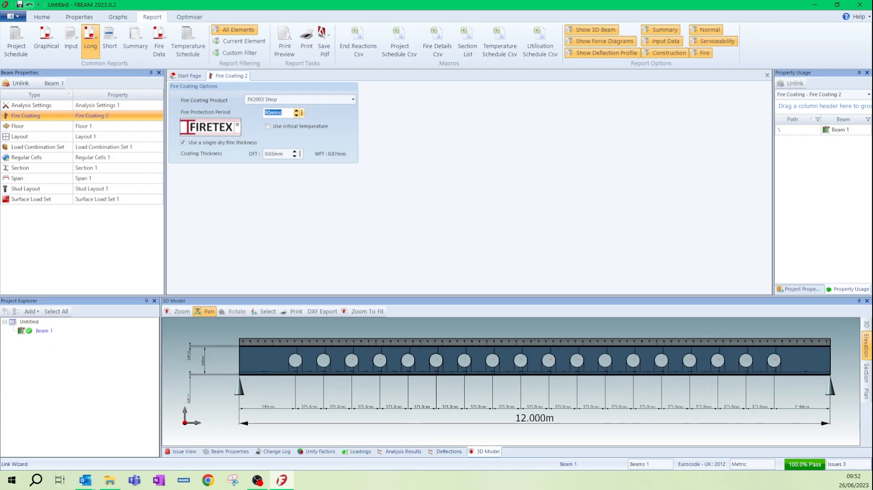